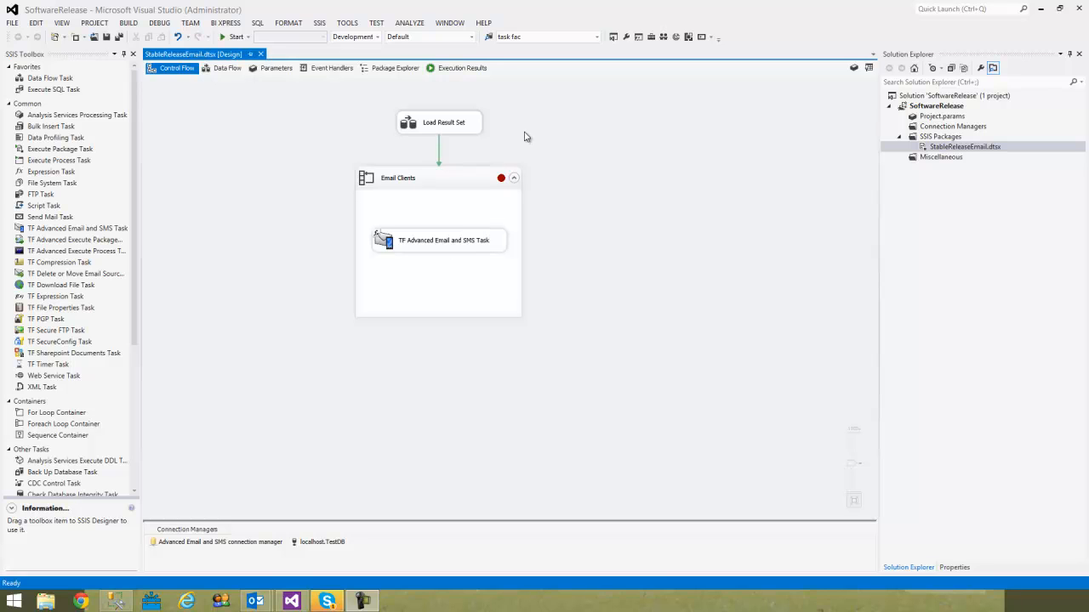
- Open the Load Result Set data flow and preview the rows supplied by its OLE DB Source
click(414, 124)
double_click(414, 124)
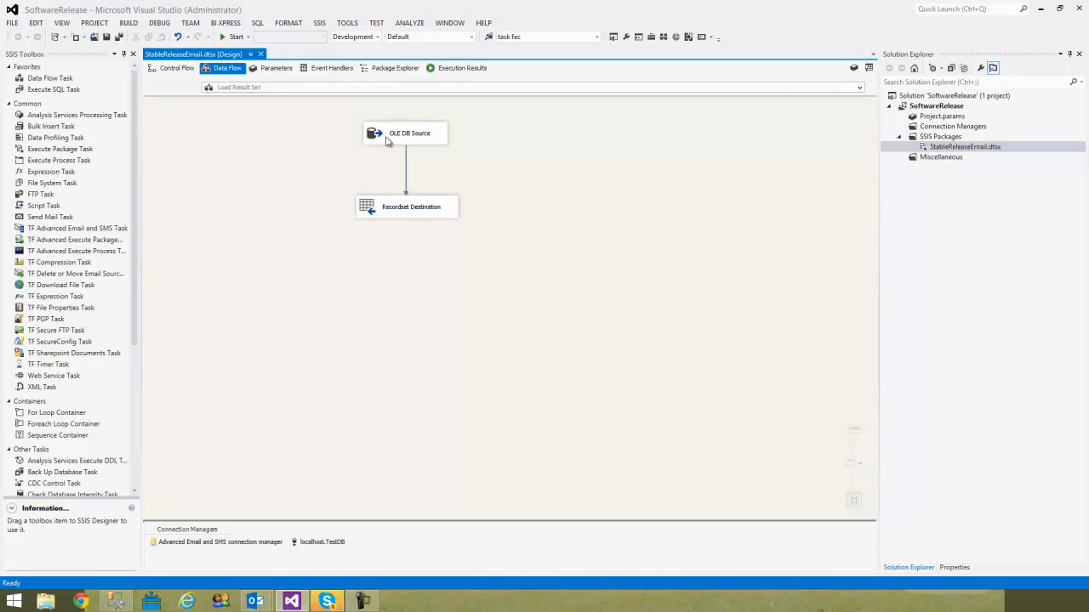
double_click(387, 138)
click(455, 447)
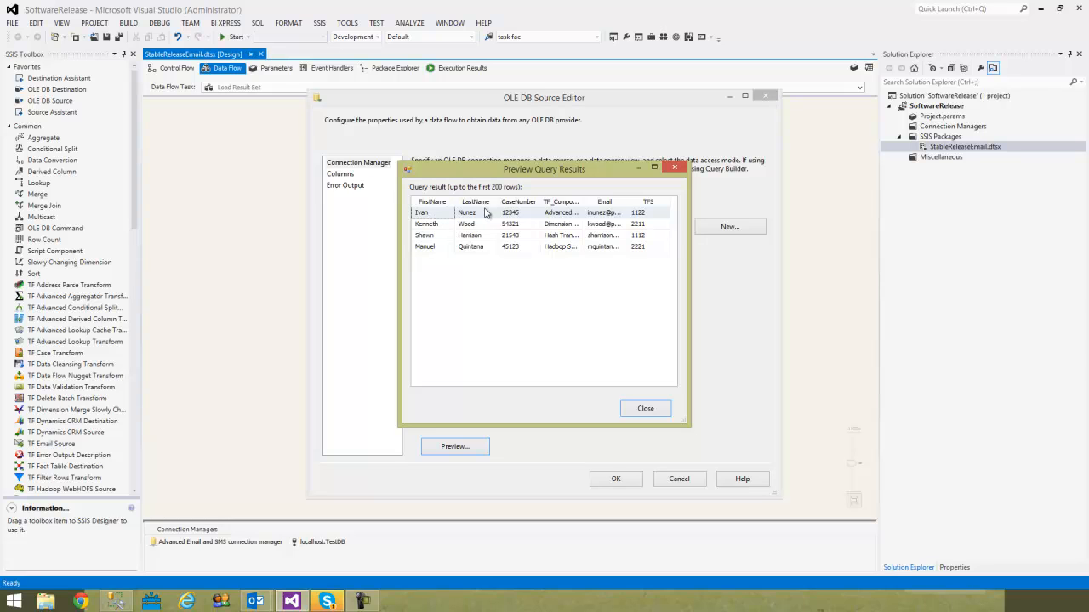
double_click(582, 202)
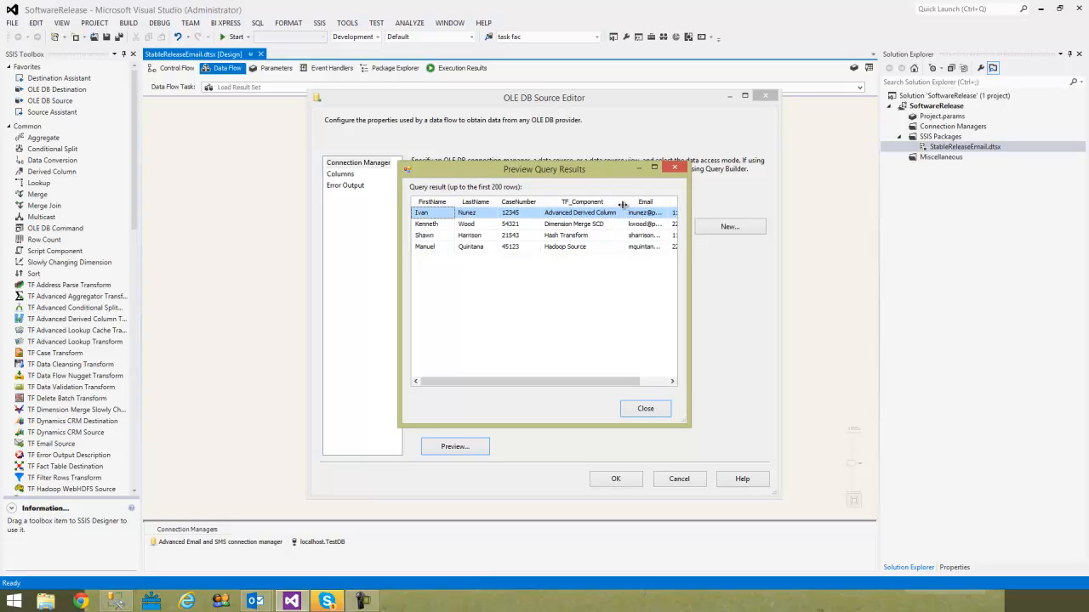
click(614, 214)
click(641, 214)
click(516, 216)
click(645, 409)
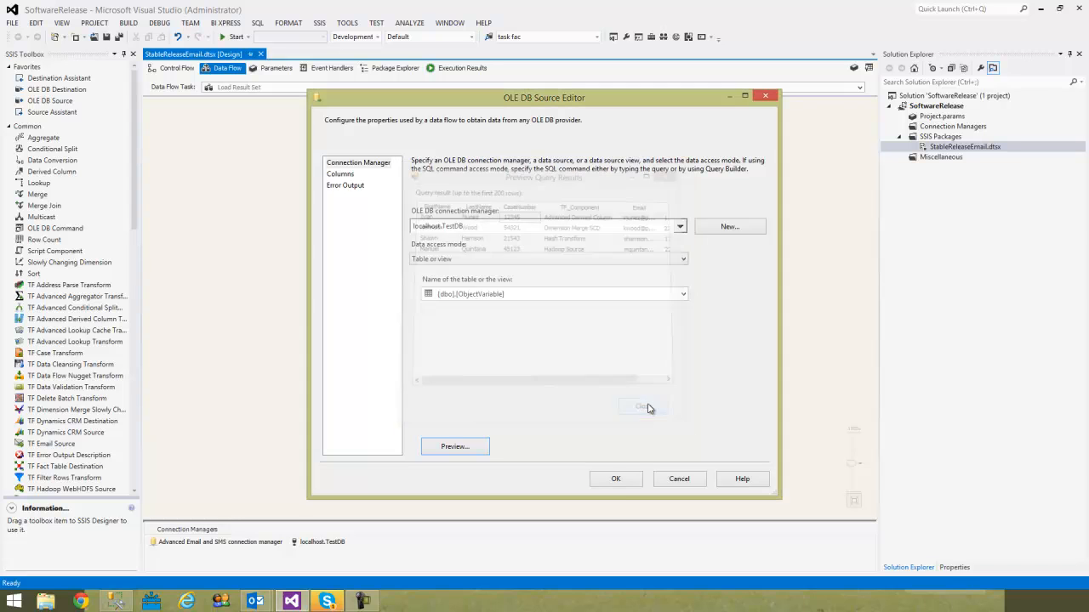
click(615, 479)
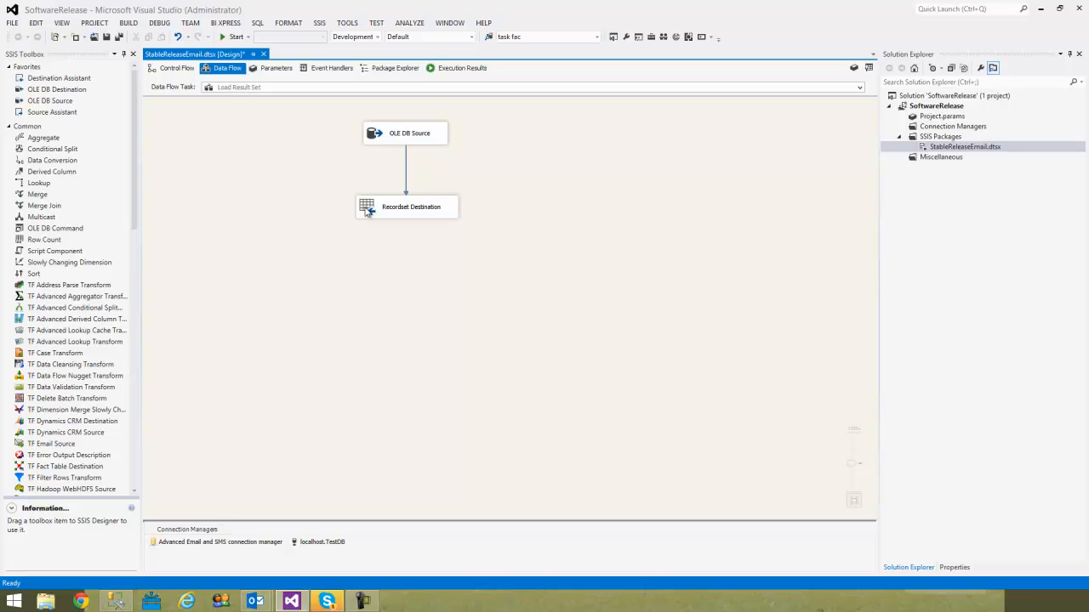
- Display the package variables and review the Recordset Destination's VariableName property and input columns, including the TFS column option
click(853, 68)
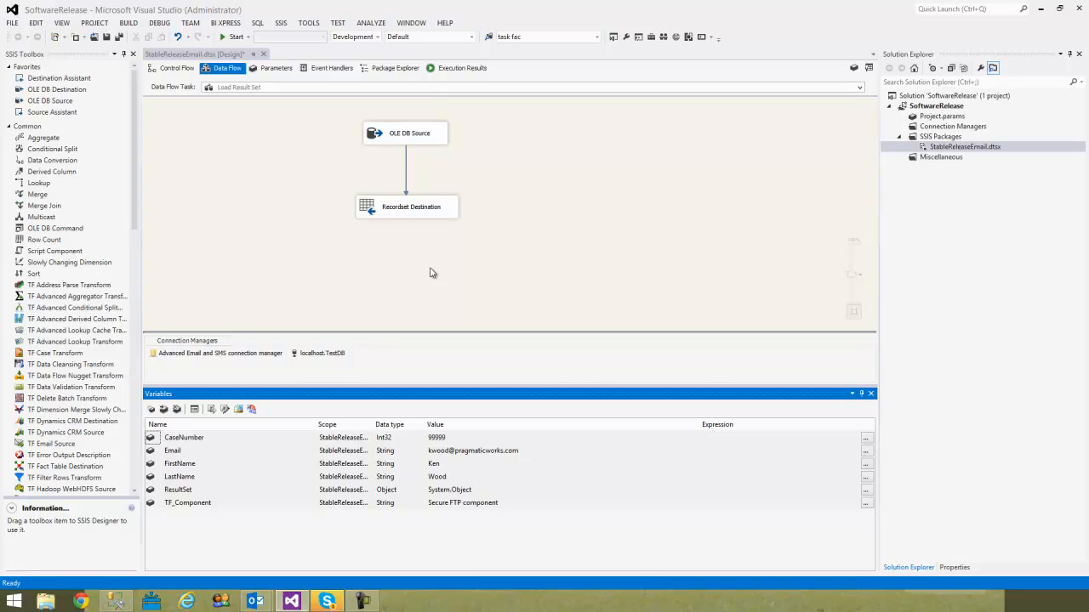
double_click(380, 217)
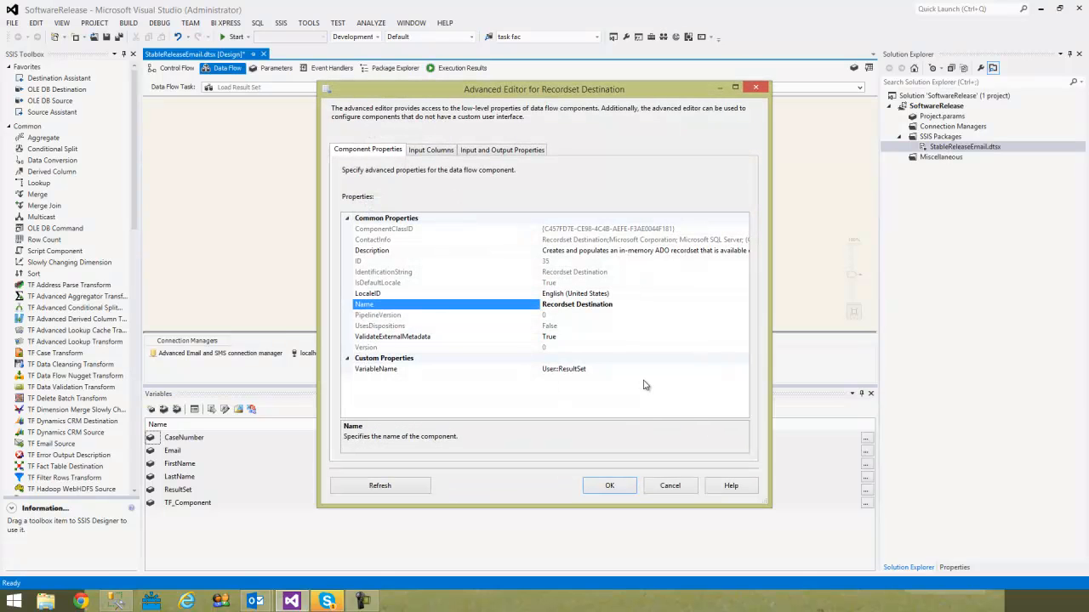
click(636, 369)
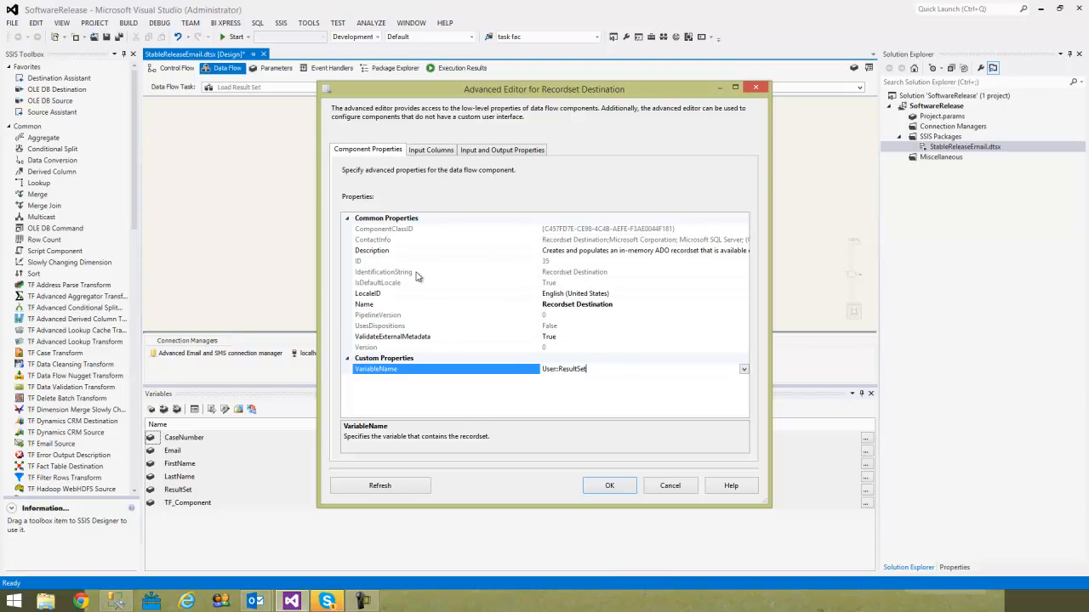
click(437, 153)
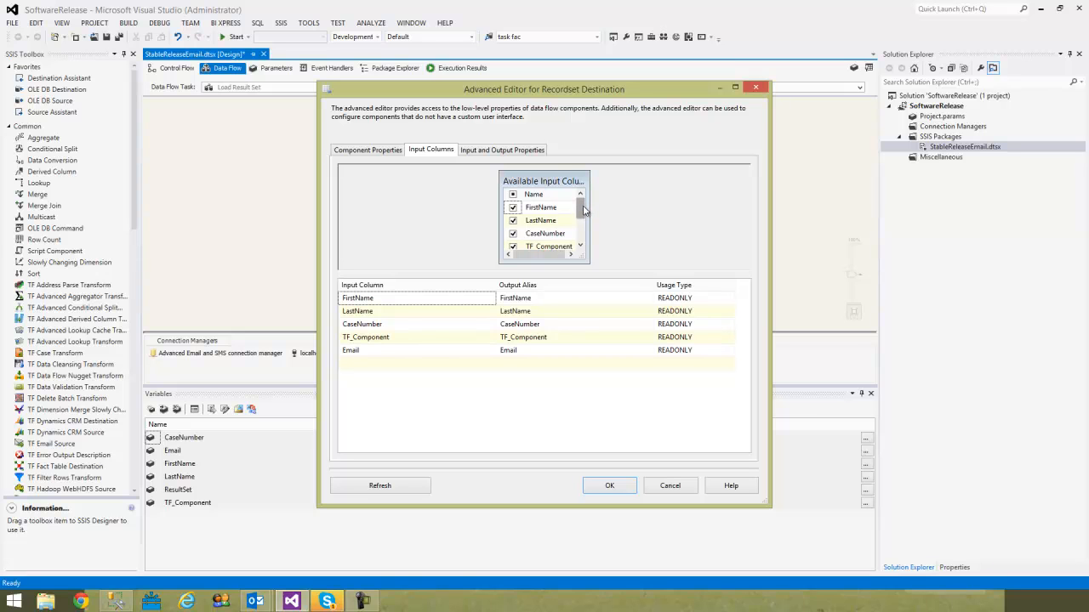
drag(583, 210, 584, 230)
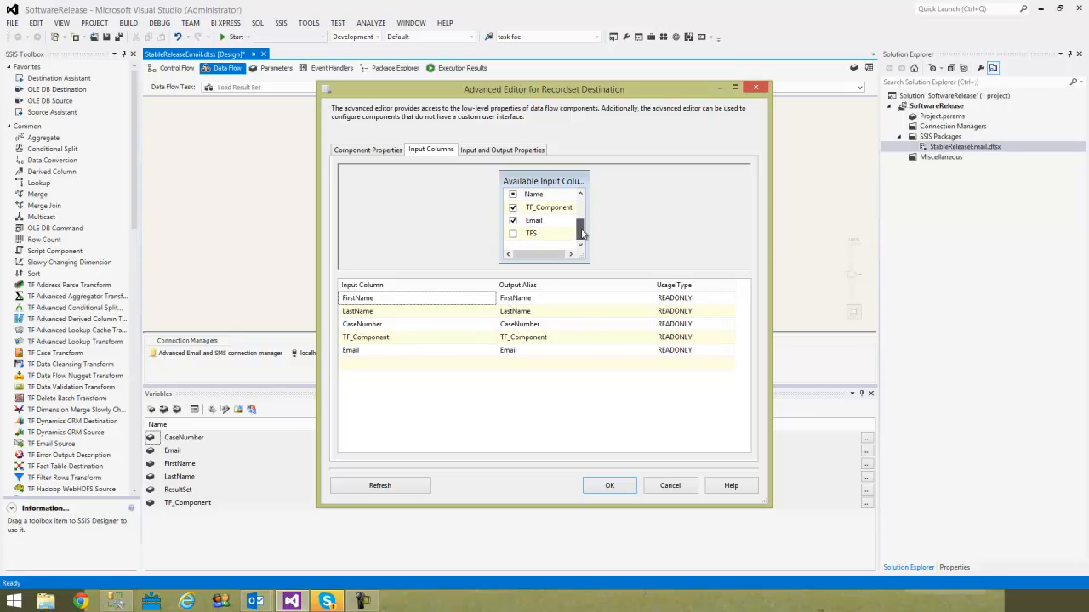
click(513, 234)
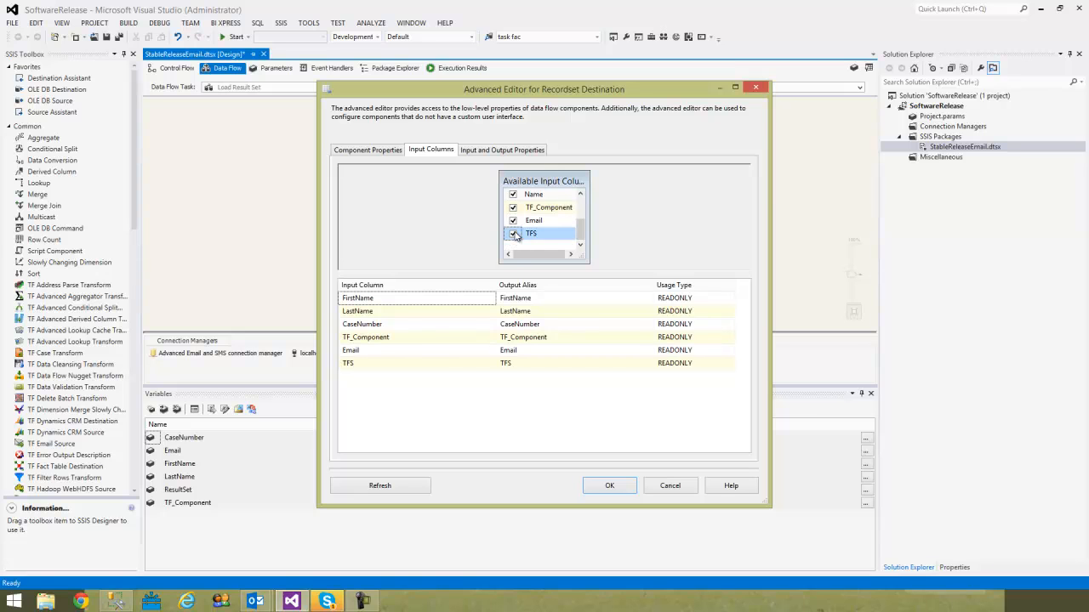
click(514, 234)
click(606, 486)
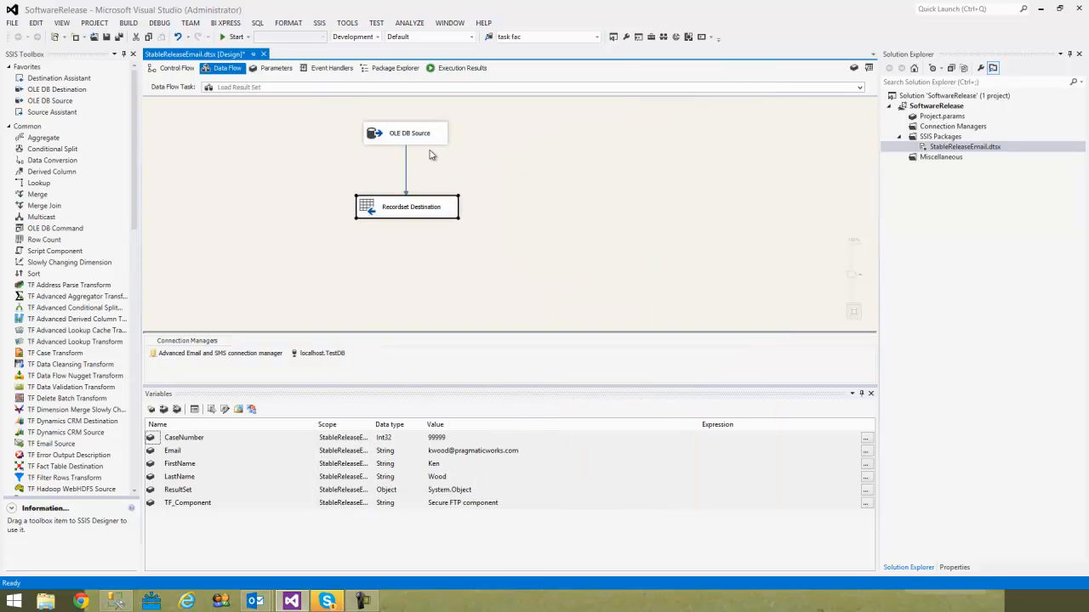
click(504, 200)
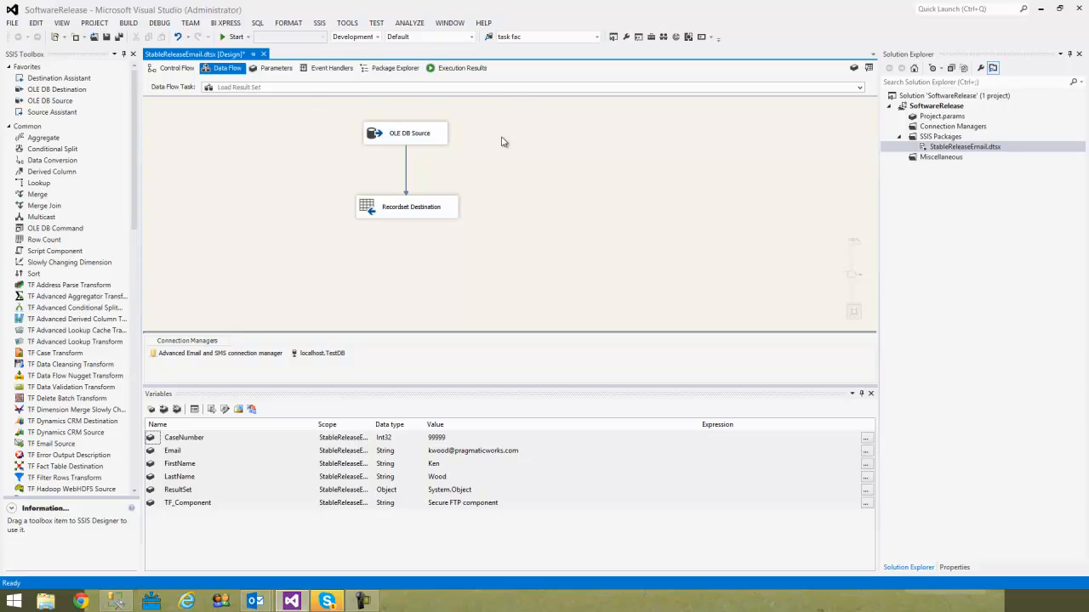
- Return to the control flow and review the Email Clients loop's collection settings and variable mappings
click(193, 71)
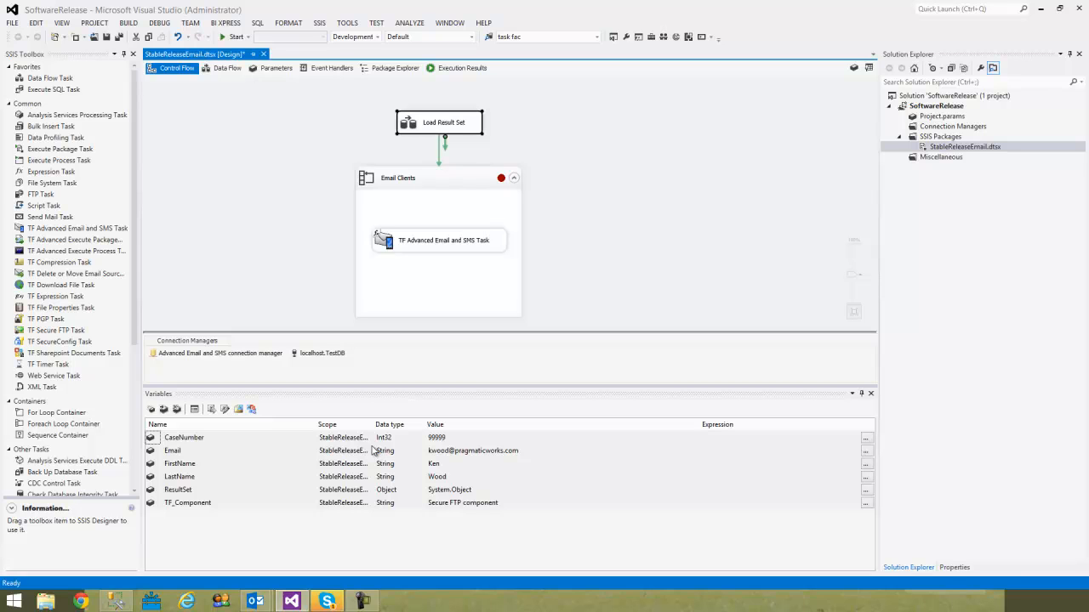
double_click(223, 464)
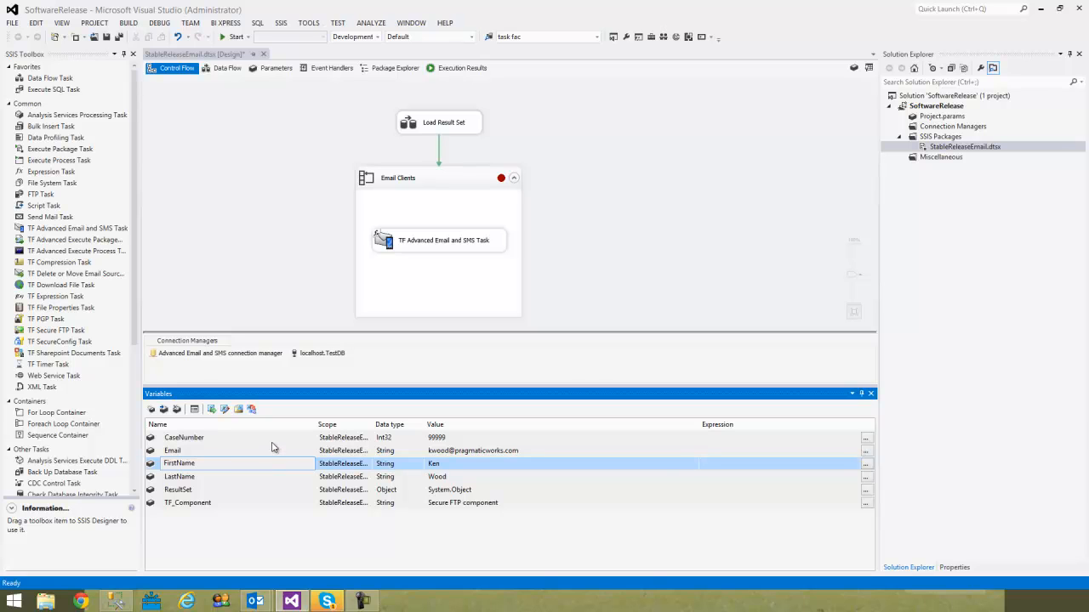
double_click(402, 188)
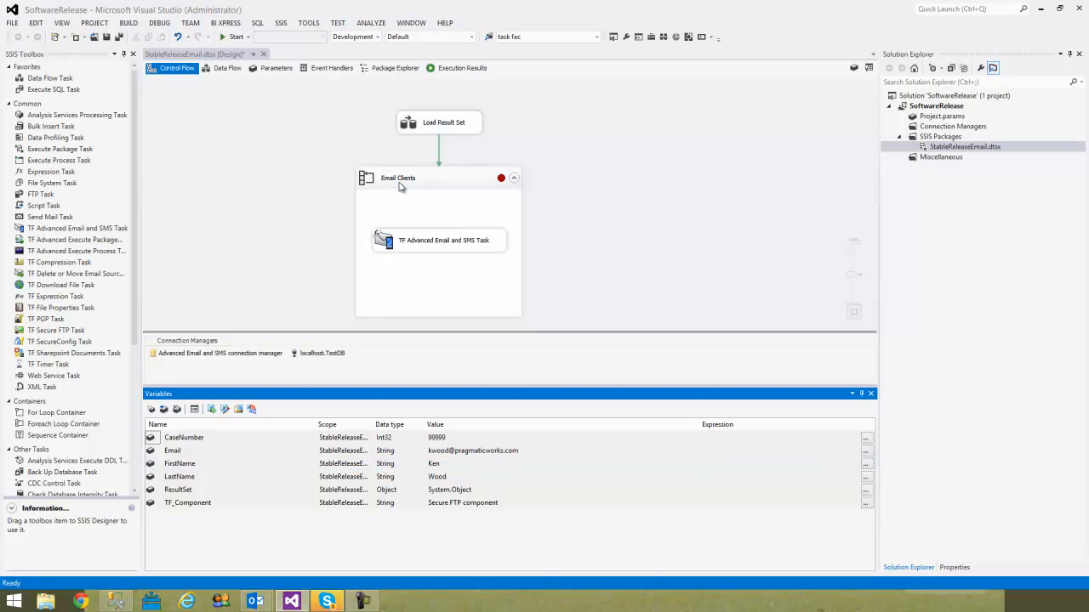
click(378, 201)
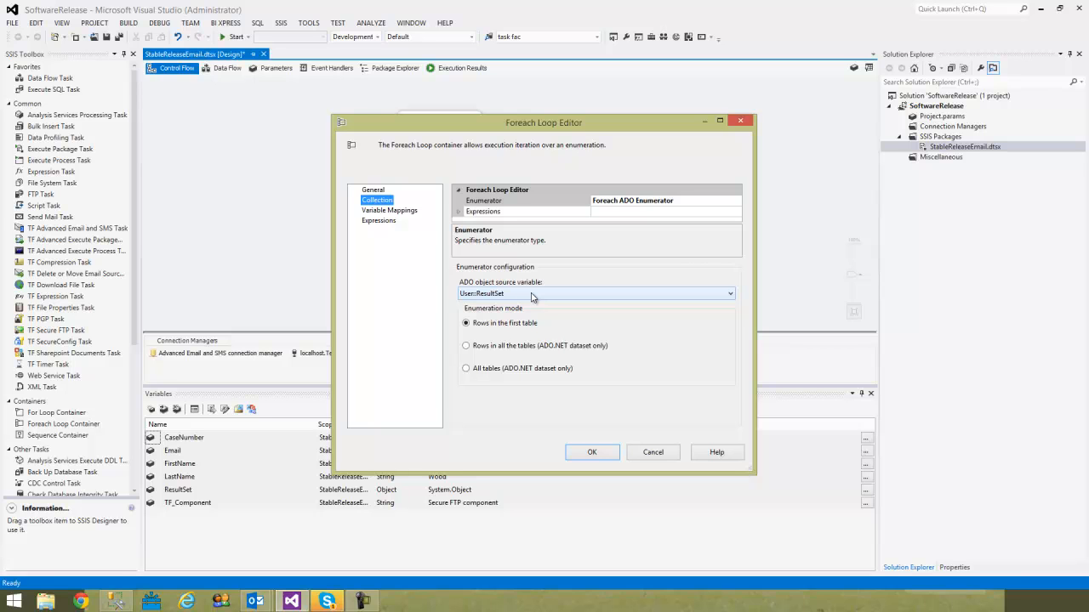
click(398, 214)
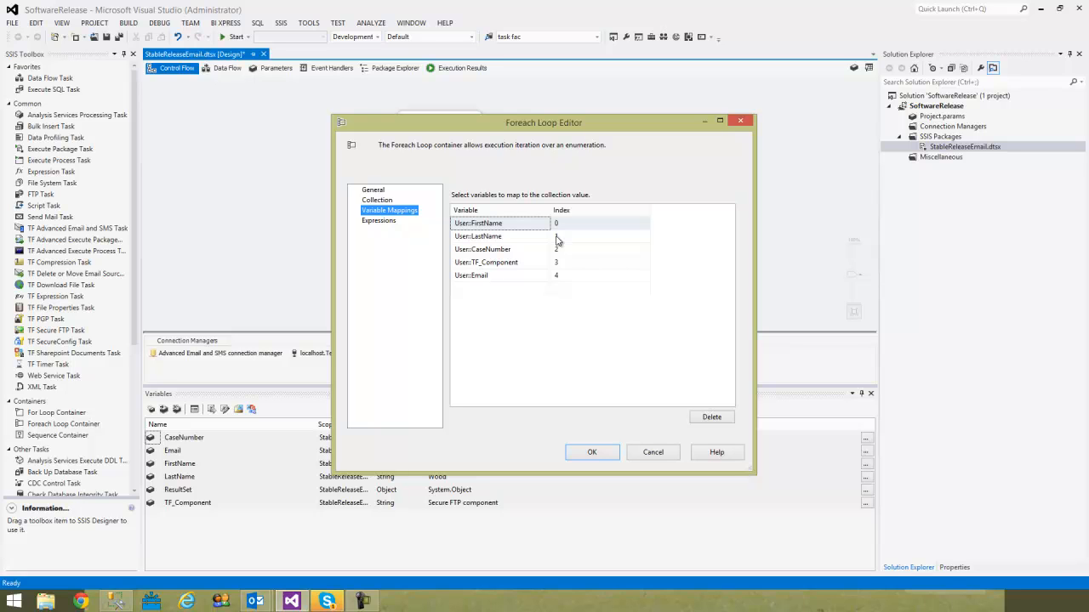
click(586, 458)
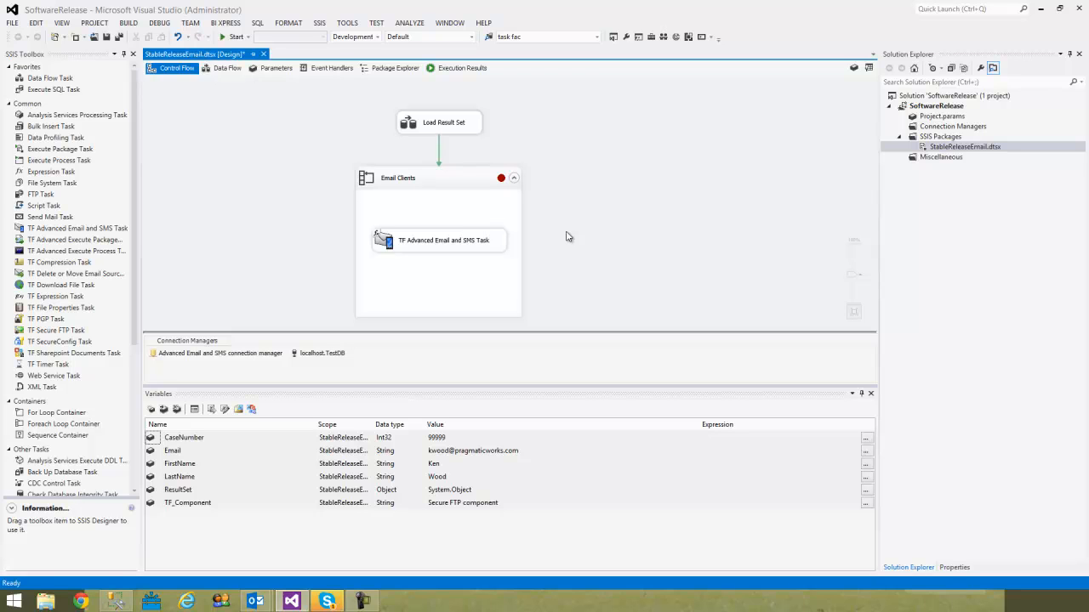
- Examine the TF Advanced Email and SMS Task's message body and its SendTo property expression
double_click(435, 241)
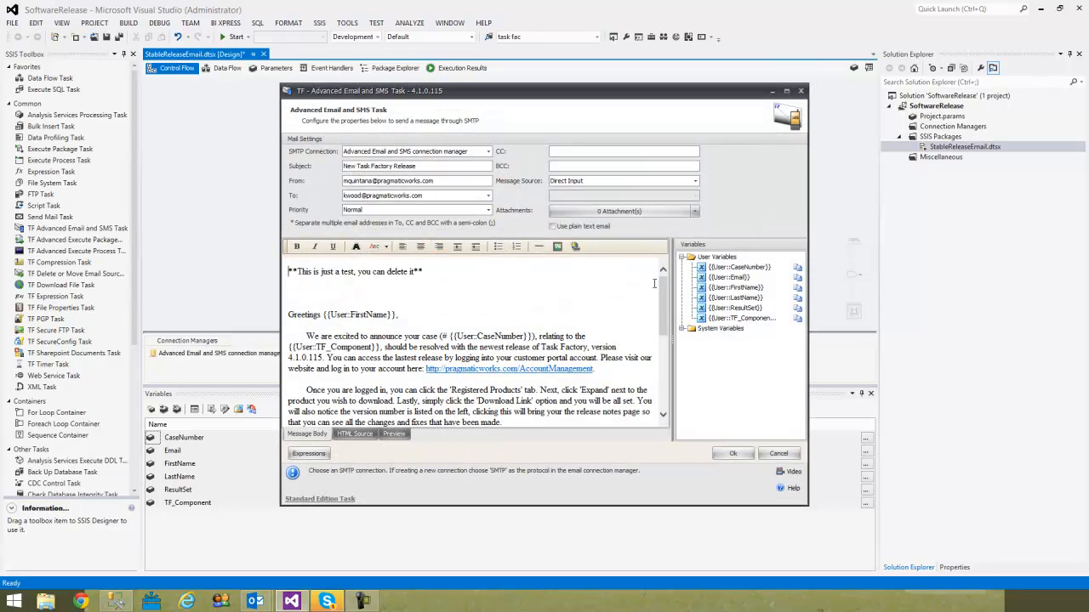
scroll(661, 298, down, 3)
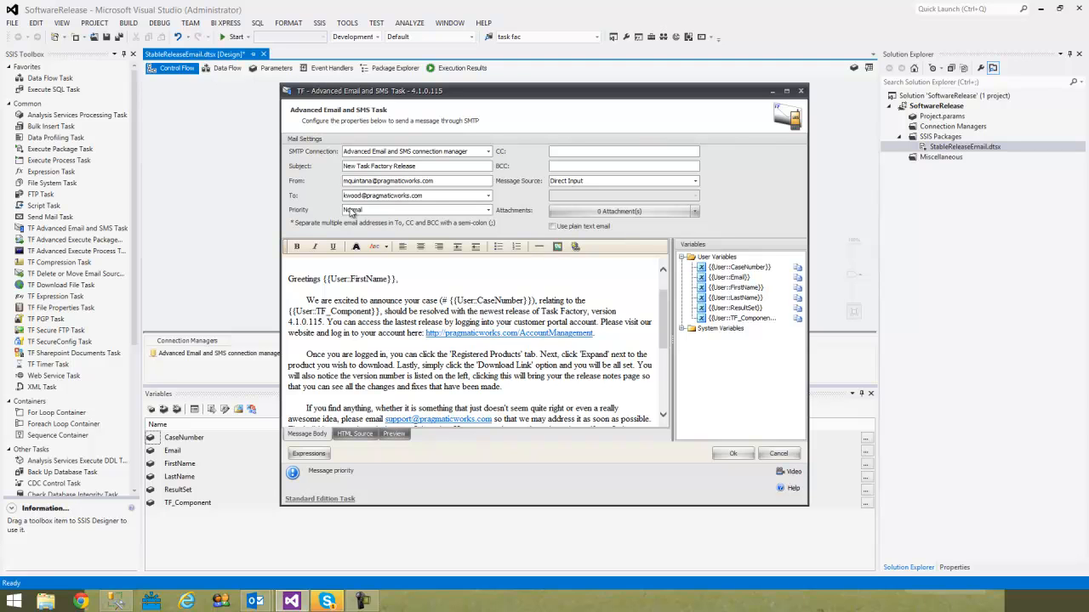
click(304, 459)
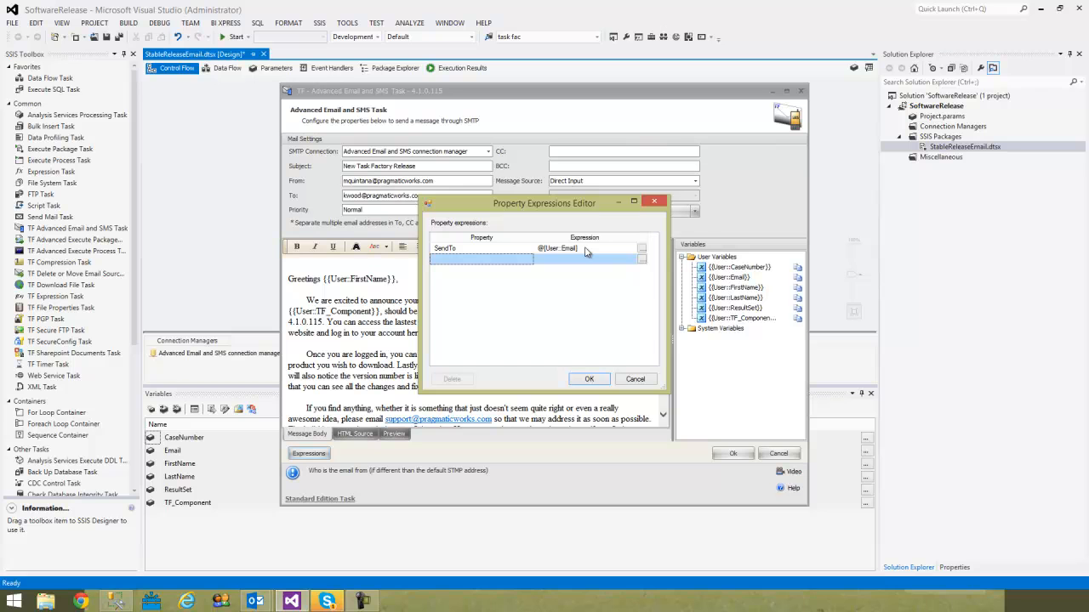
click(589, 379)
click(737, 456)
click(656, 256)
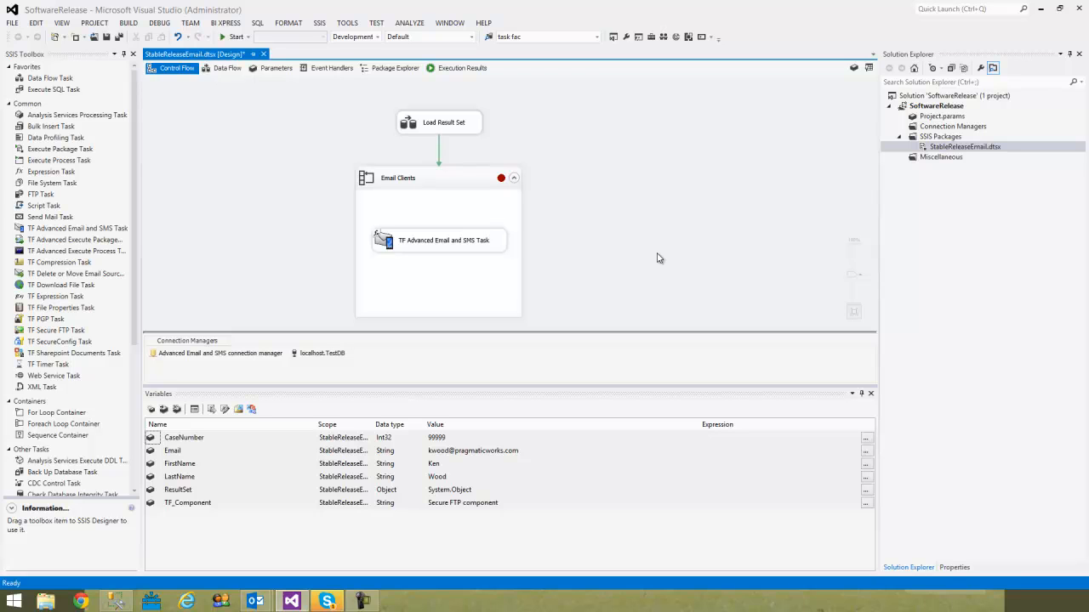
- Execute the StableReleaseEmail.dtsx package and continue through the successive breakpoint stops on the Email Clients loop
right_click(939, 150)
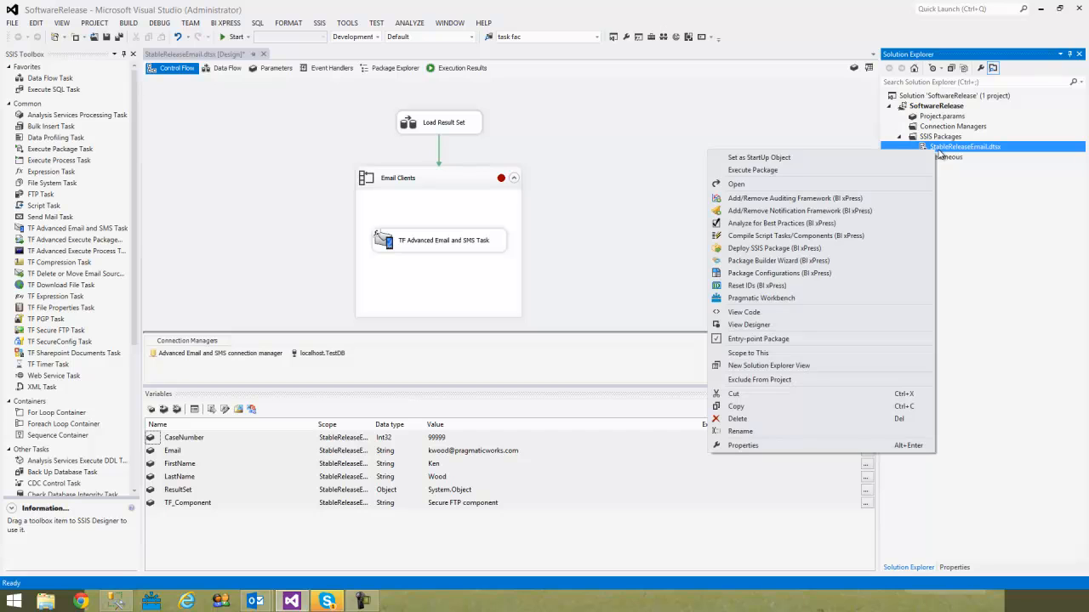
click(851, 173)
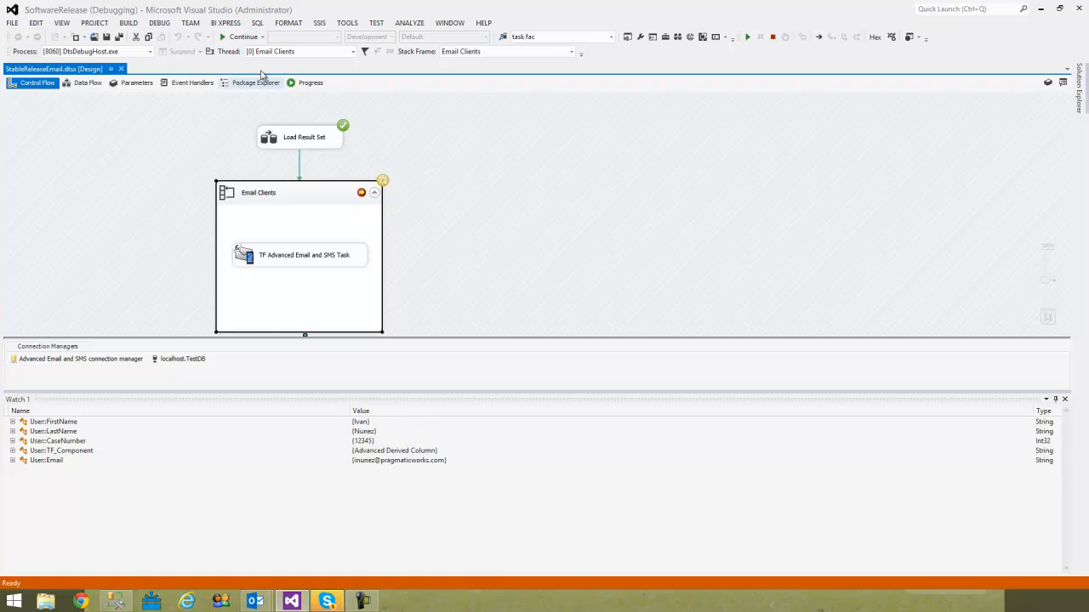
click(238, 37)
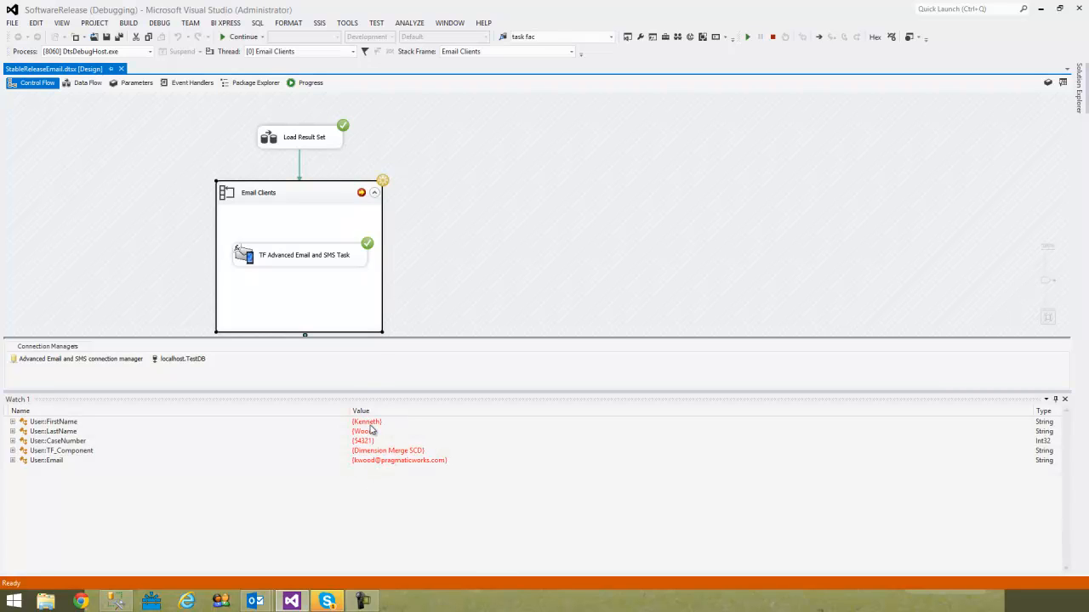
click(230, 37)
click(229, 37)
click(230, 37)
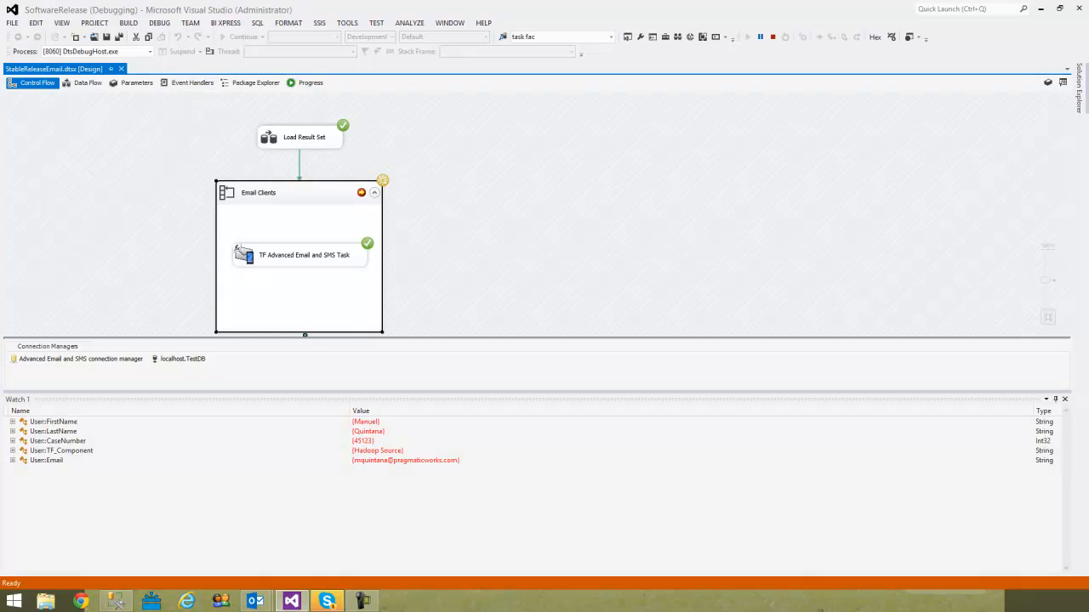
- Check the greeting name, case number and component filled into the received New Task Factory Release email
drag(0, 162, 382, 103)
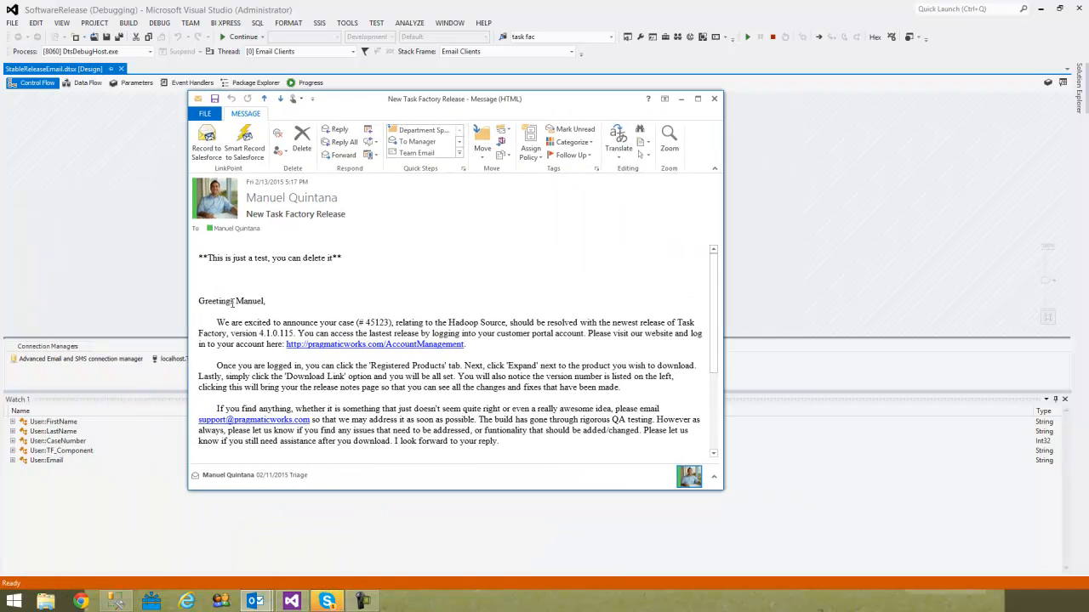
drag(235, 302, 266, 305)
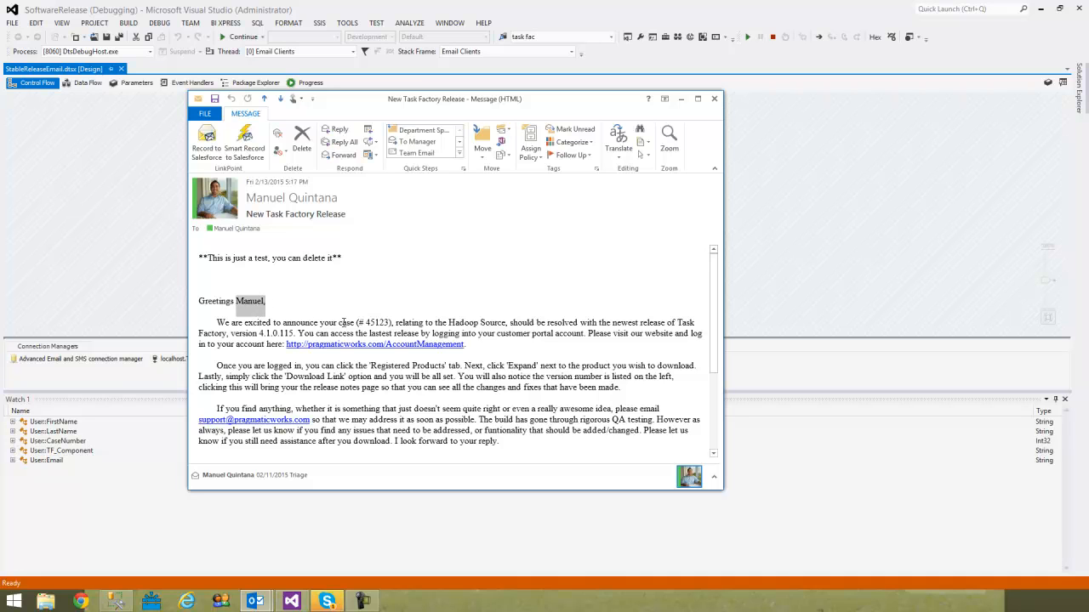
drag(367, 323, 497, 329)
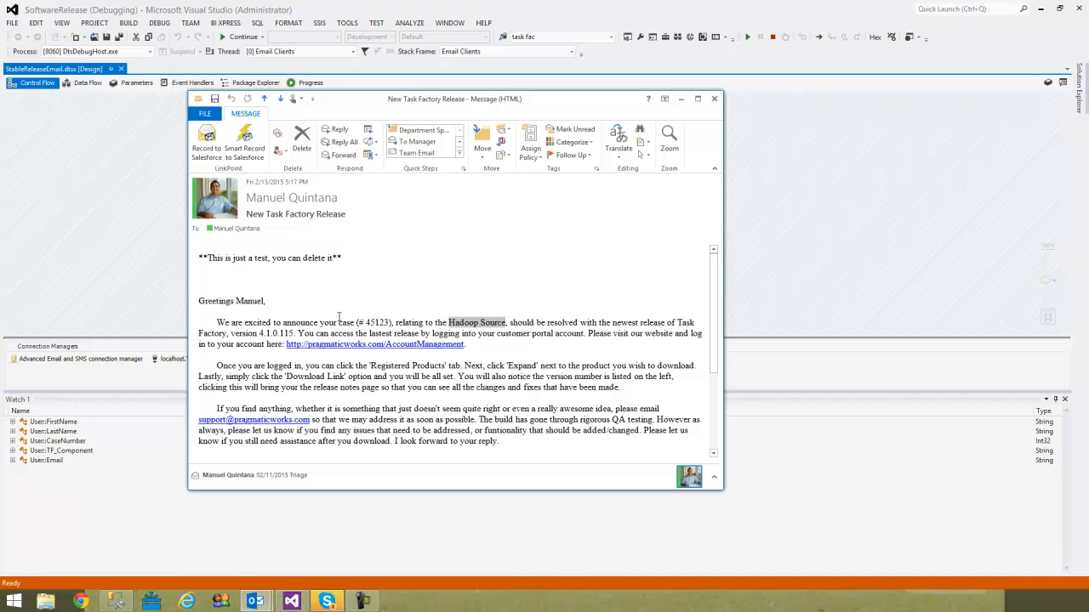
- Switch back to Visual Studio and resume the paused package execution
click(247, 37)
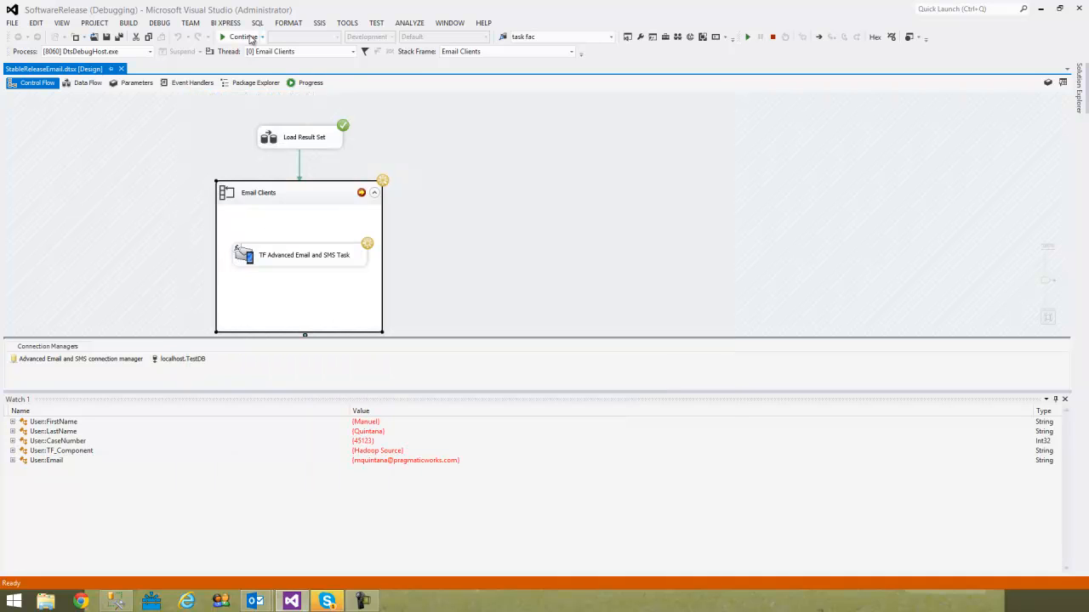
click(247, 37)
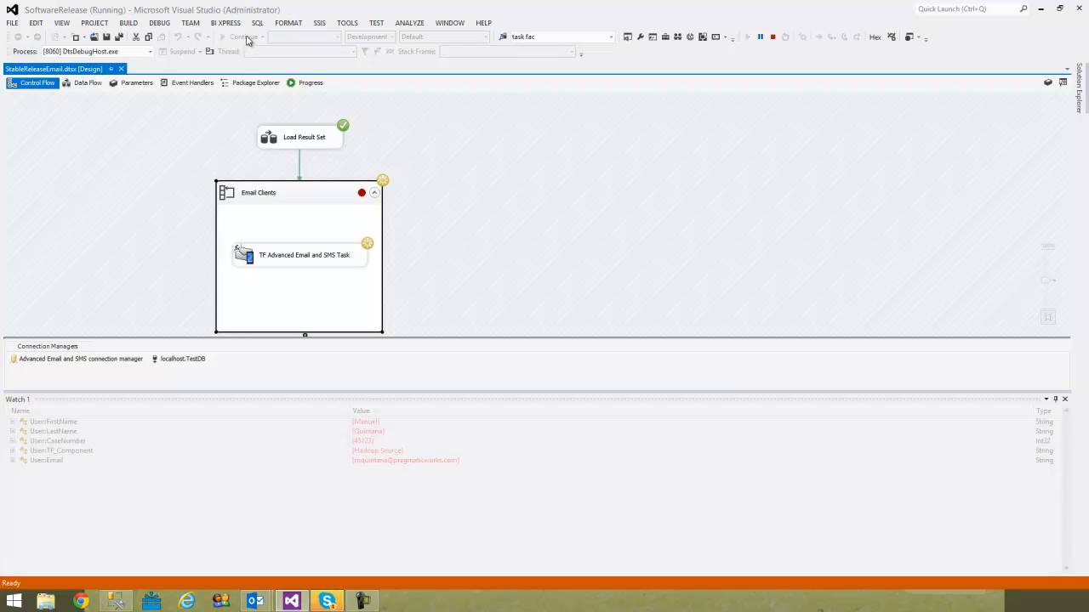